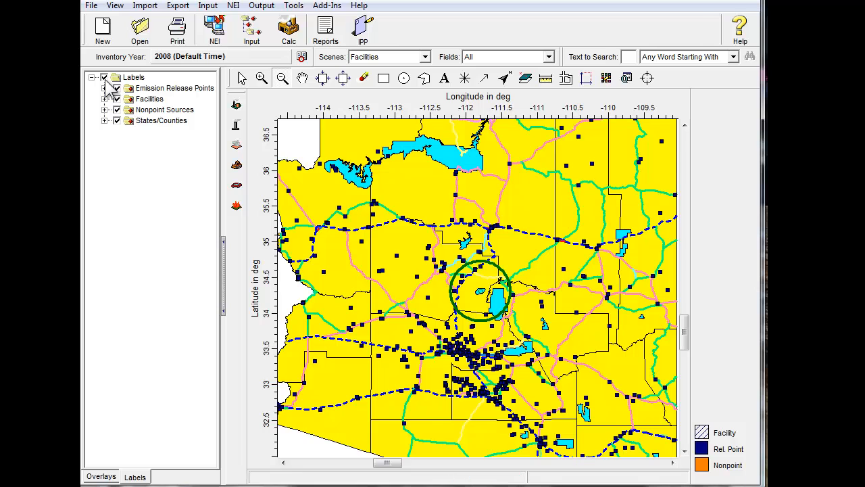
Turn on the map labels, but hide those for emission release points, facilities and nonpoint sources.
click(104, 77)
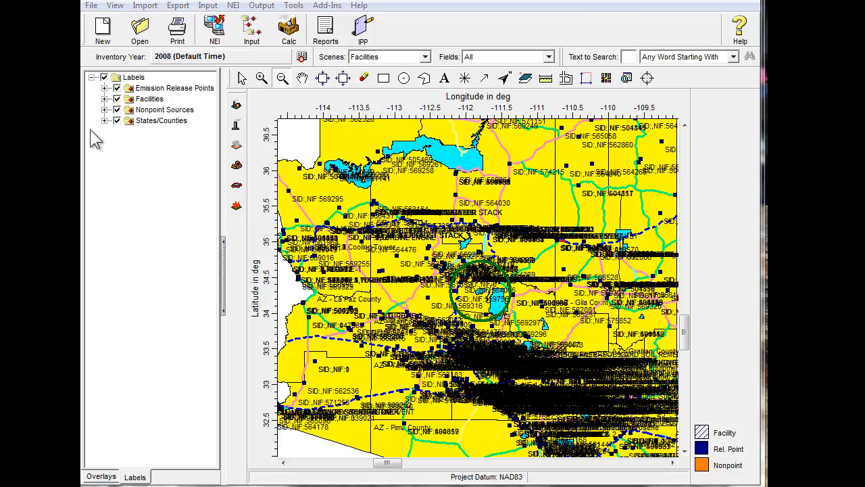
click(117, 88)
click(117, 99)
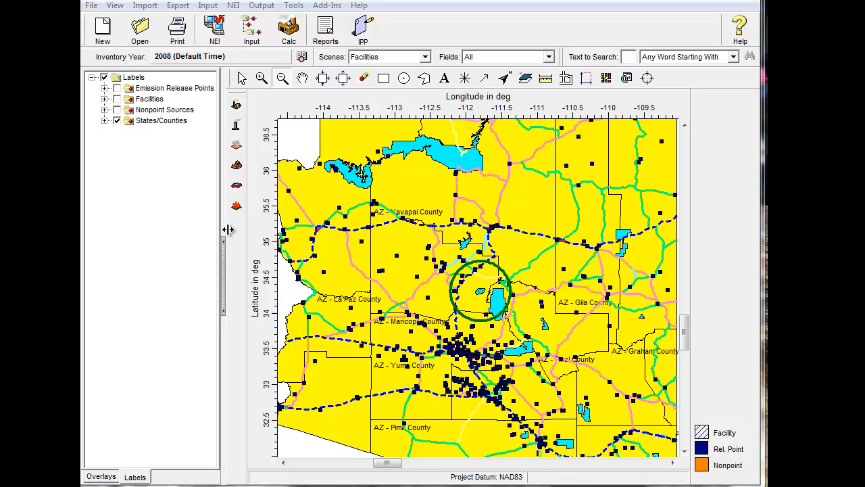
Hide the labels of all Arizona counties except Yavapai County.
click(105, 121)
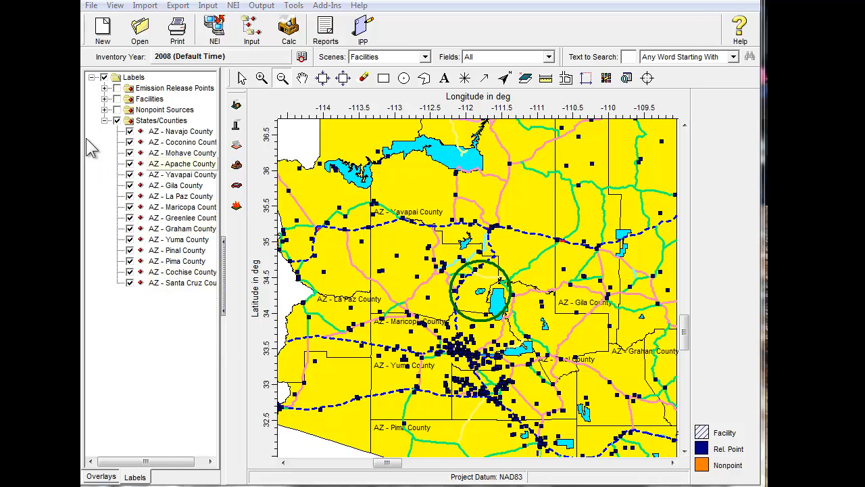
click(130, 131)
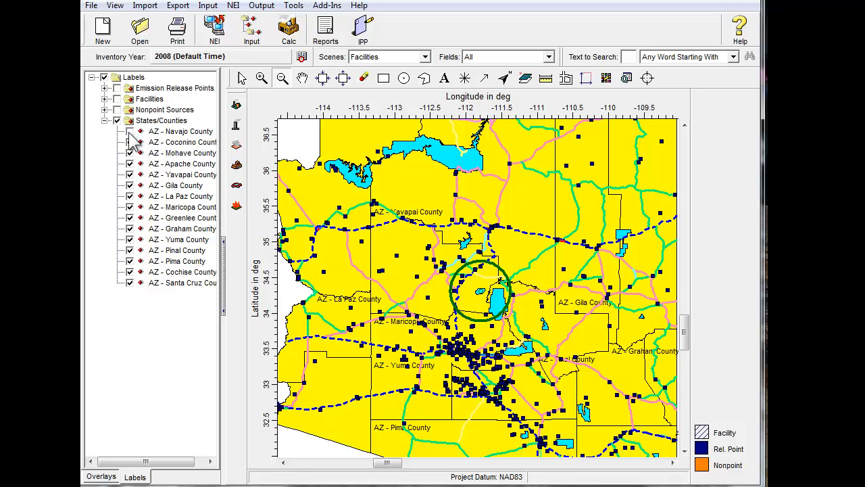
click(130, 142)
click(129, 153)
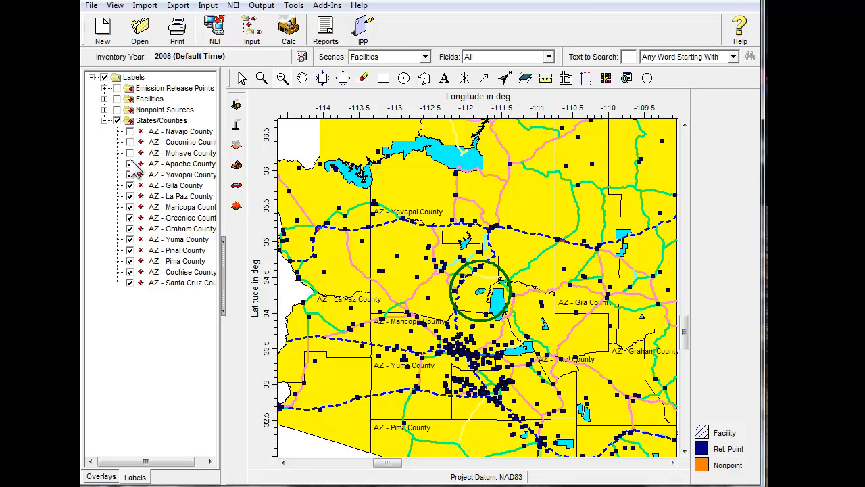
click(130, 163)
click(130, 185)
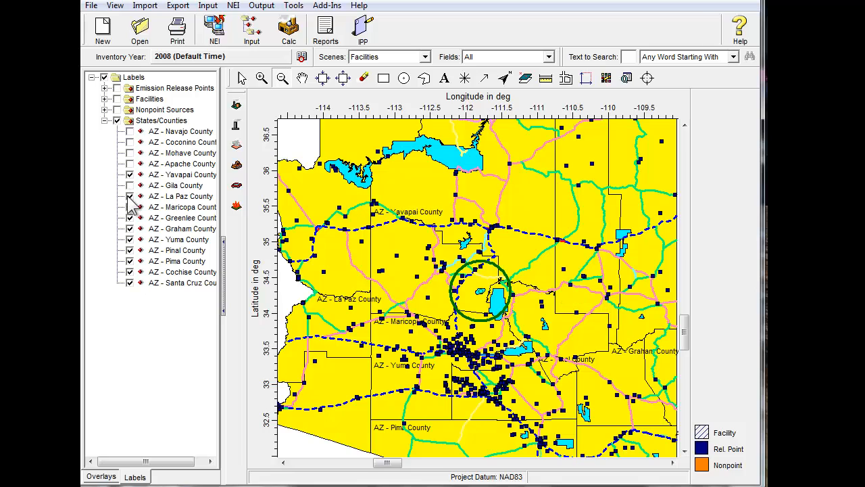
click(129, 196)
click(130, 207)
click(130, 218)
click(130, 229)
click(130, 239)
click(130, 250)
click(130, 261)
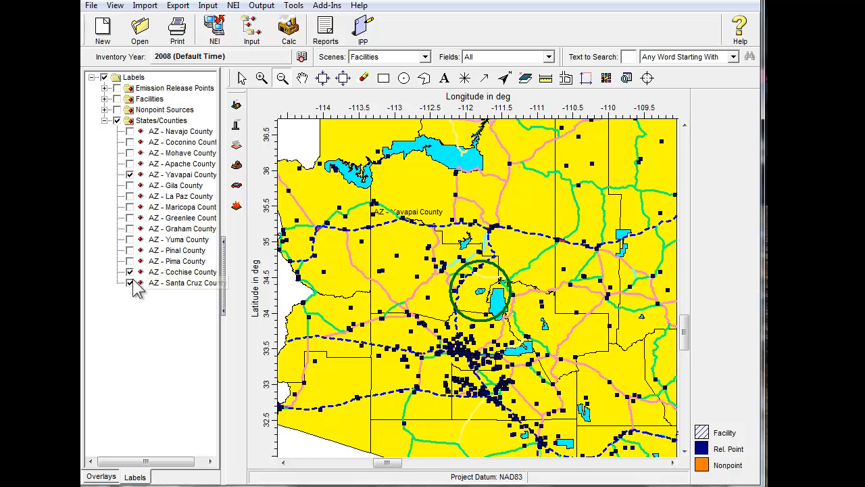
click(130, 283)
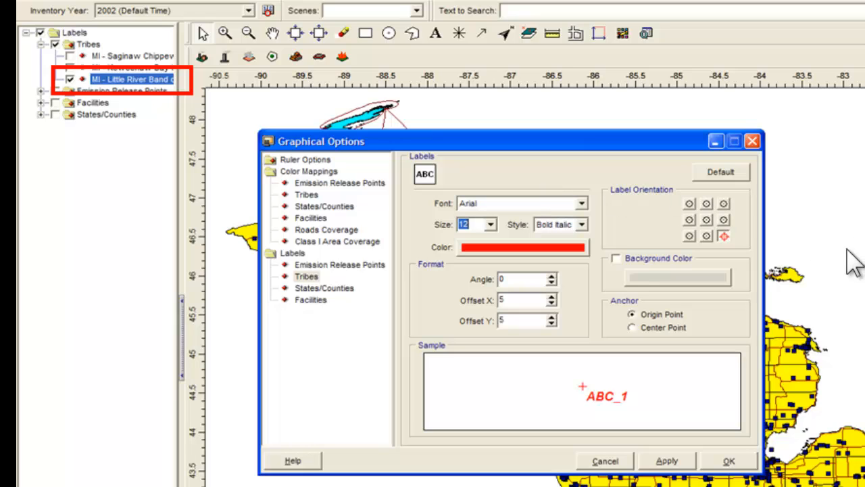
key(Return)
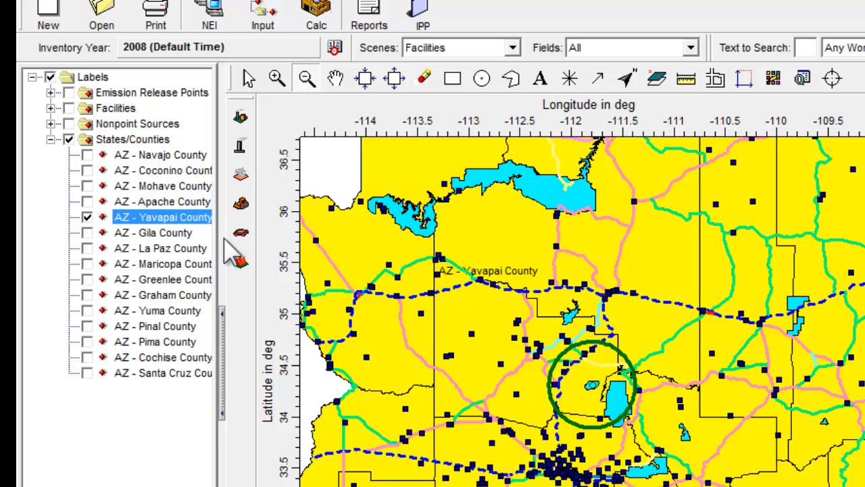
Open the graphical options for the Yavapai County label and set its font size to 15.
click(162, 218)
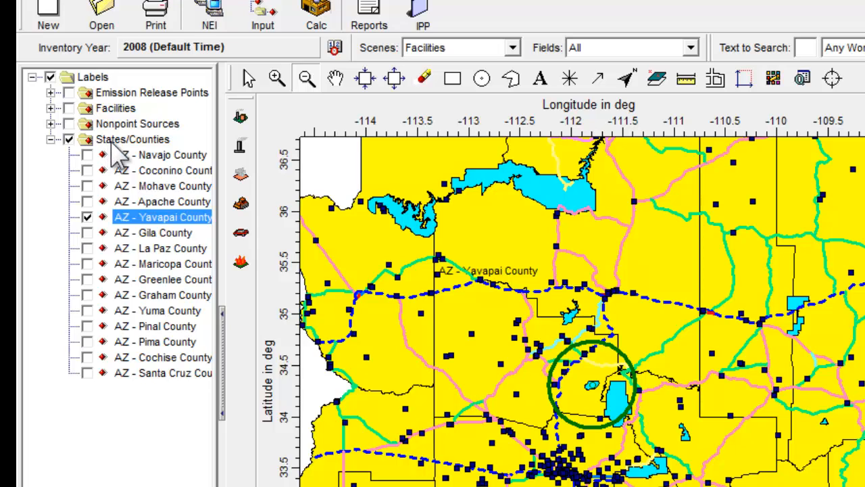
double_click(162, 222)
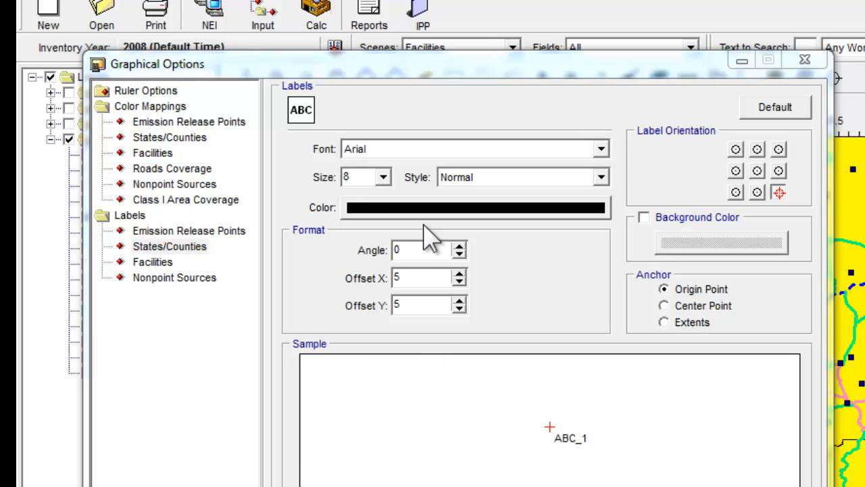
click(356, 177)
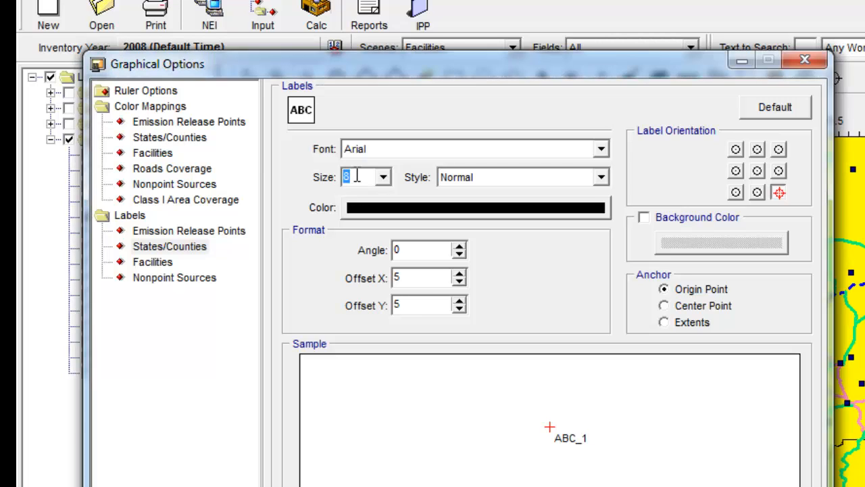
text(1)
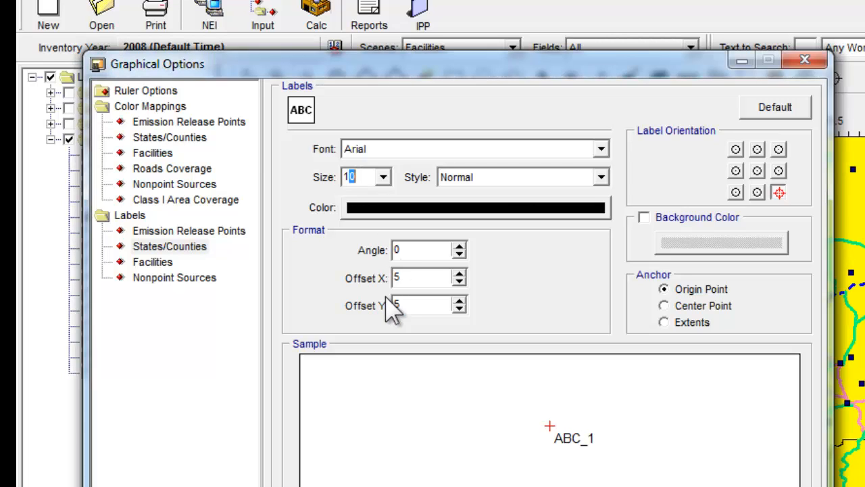
text(5)
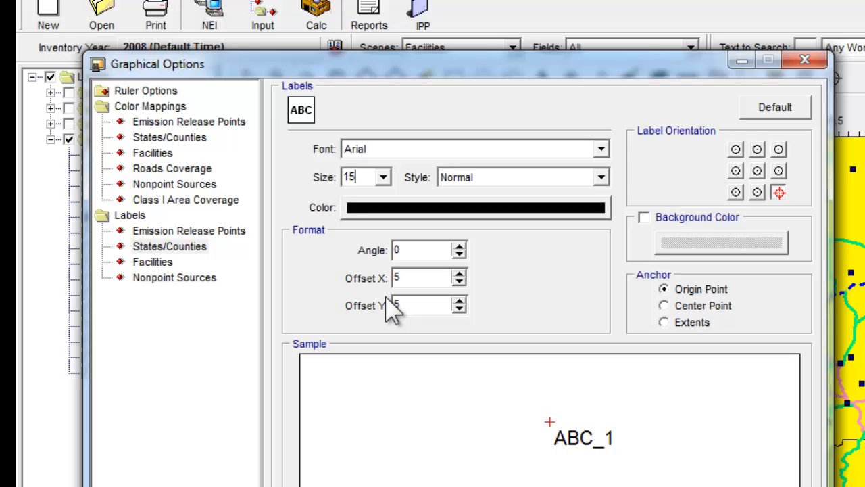
Centre the States/Counties label orientation, anchor it to Center Point, and apply the label settings.
click(757, 170)
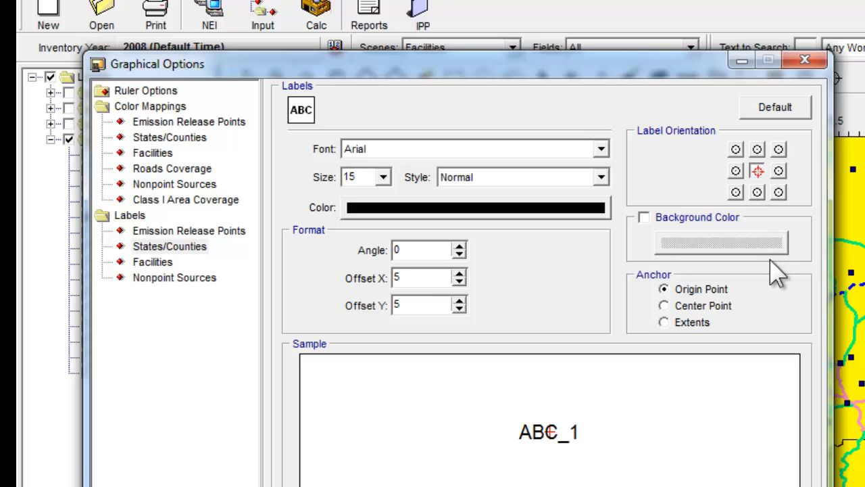
click(665, 305)
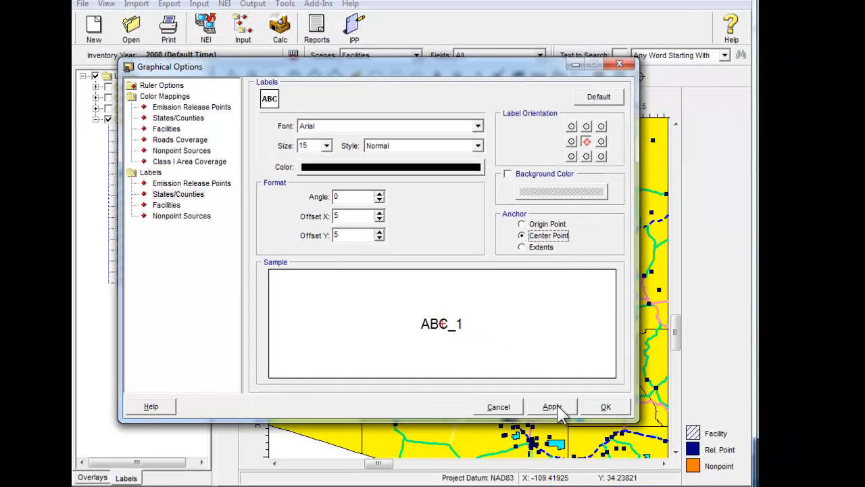
click(553, 407)
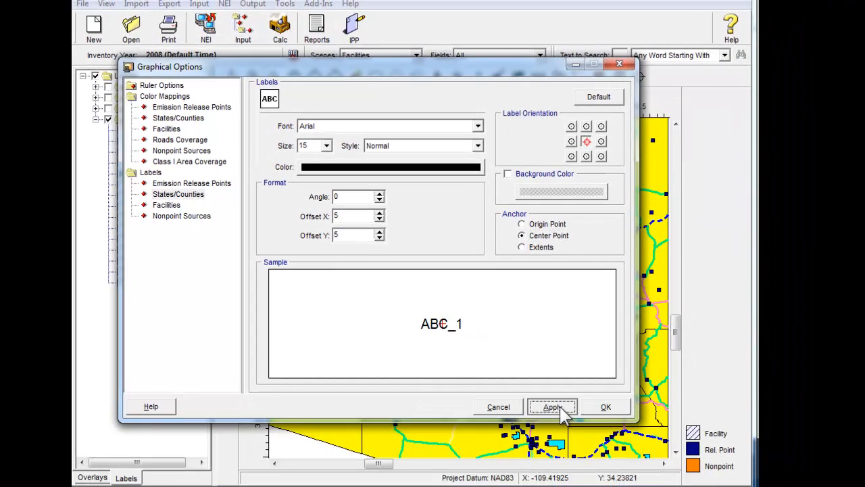
drag(431, 70, 445, 343)
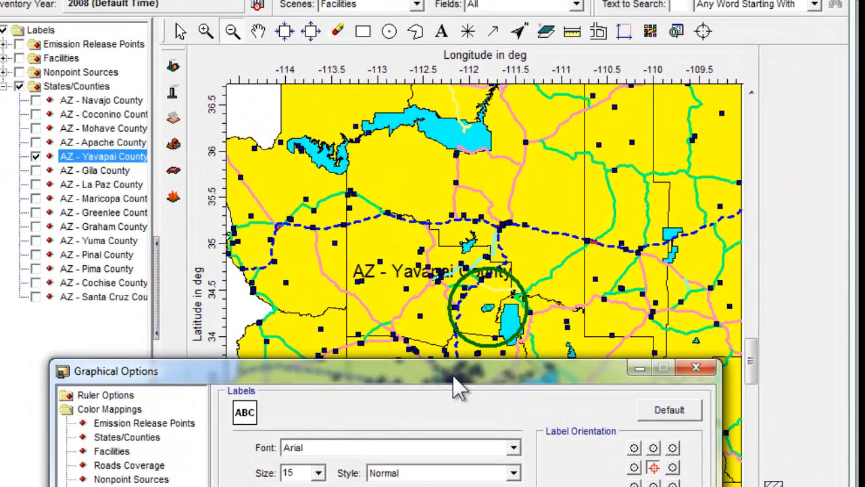
drag(453, 374, 473, 1)
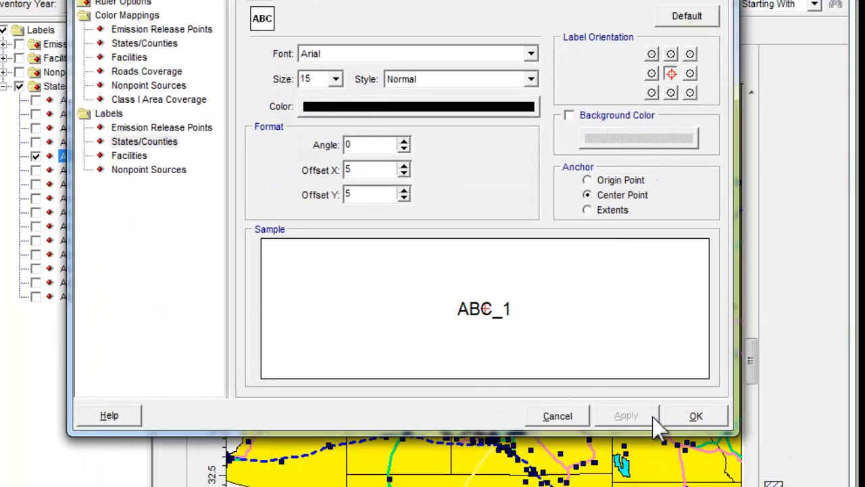
click(696, 416)
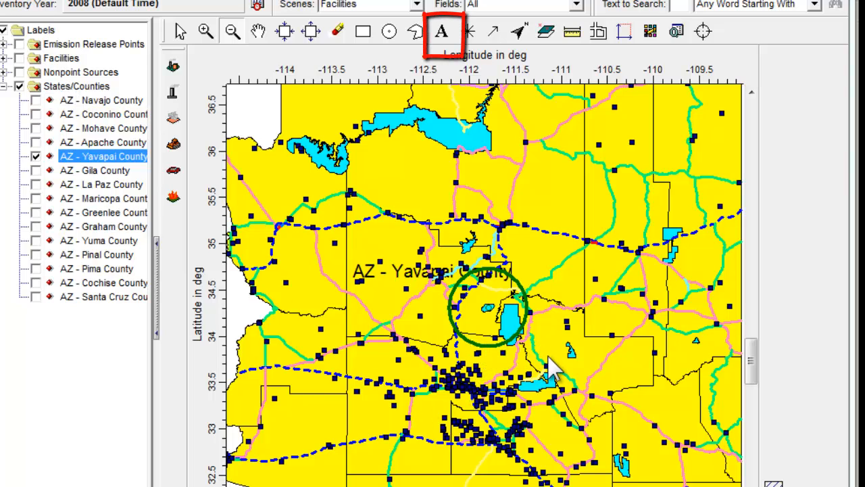
Place the text annotation "Point Sources Emissions Area" on the map just below the green circle.
click(446, 36)
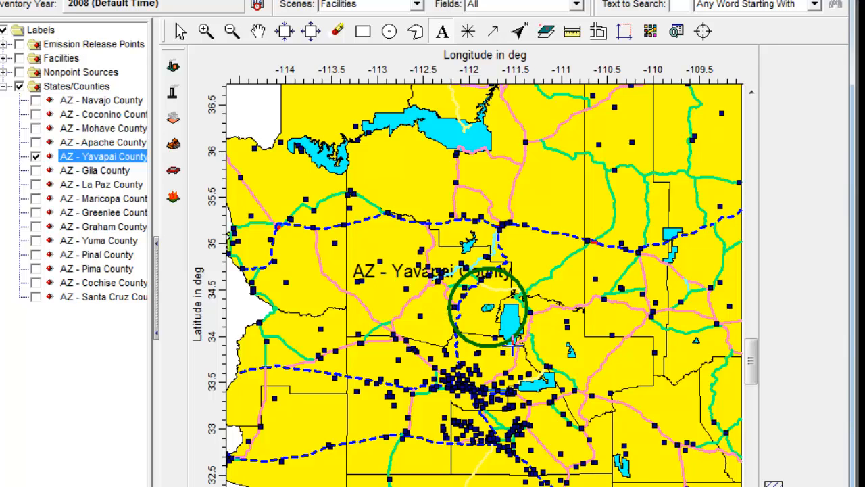
click(514, 293)
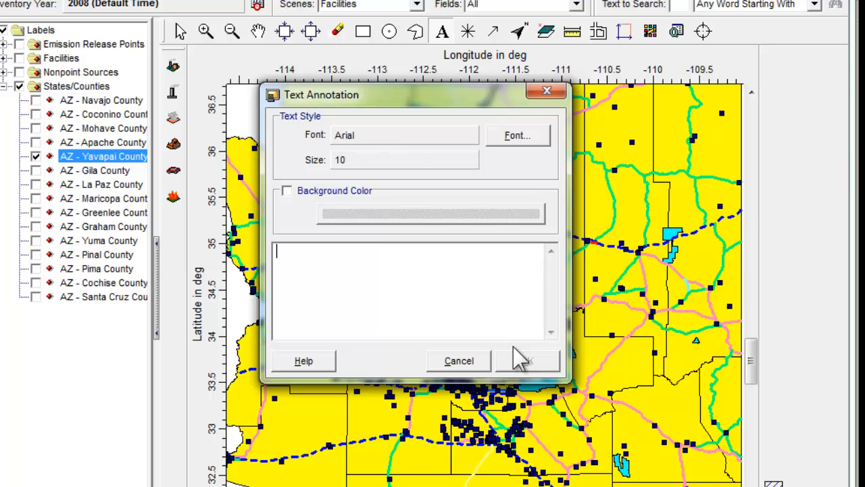
text(Point Sources Em)
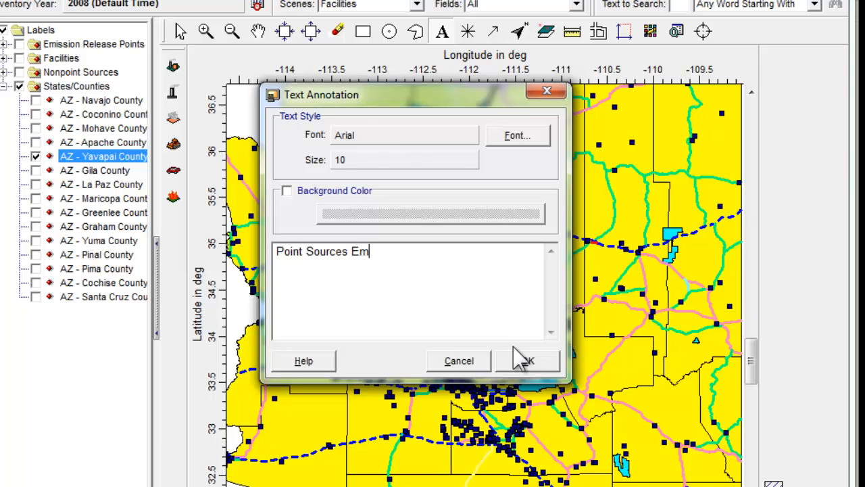
text(issions Area)
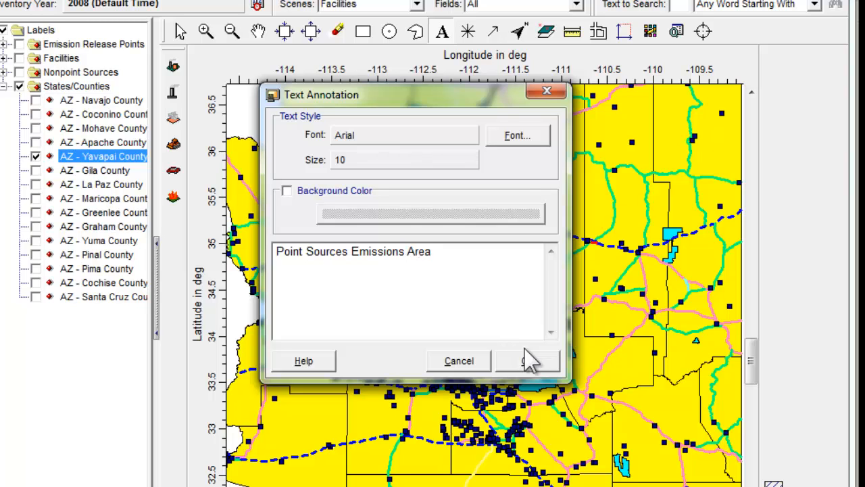
click(522, 360)
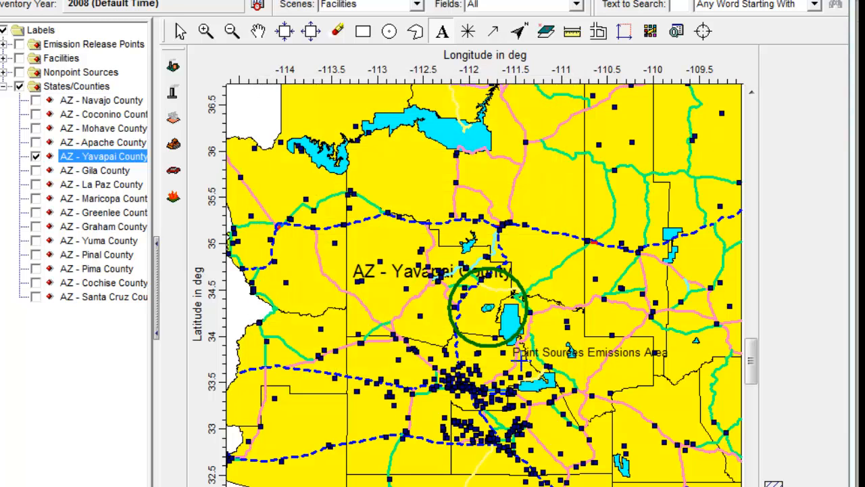